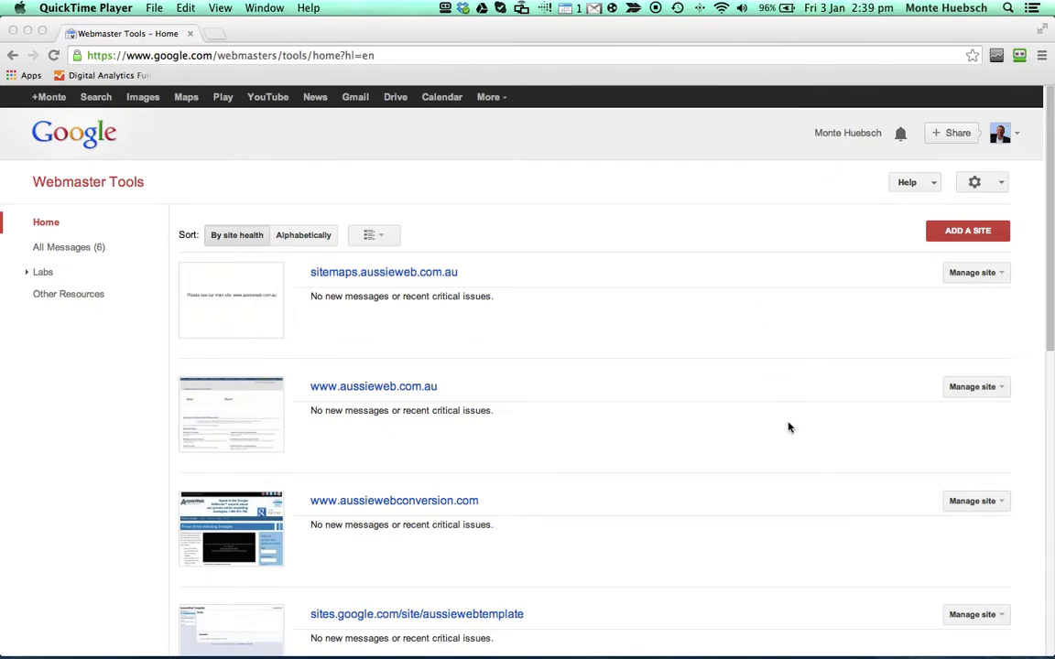
scroll(790, 428, "down", 3)
scroll(789, 428, "up", 3)
scroll(623, 430, "down", 5)
scroll(607, 445, "down", 4)
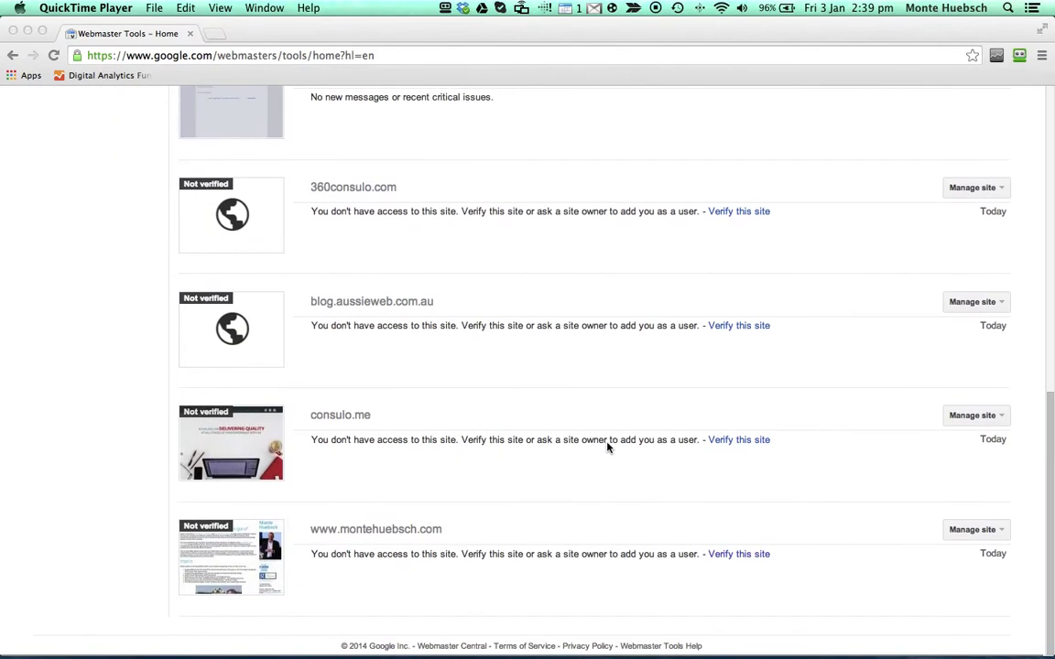
scroll(607, 445, "up", 6)
scroll(607, 445, "up", 3)
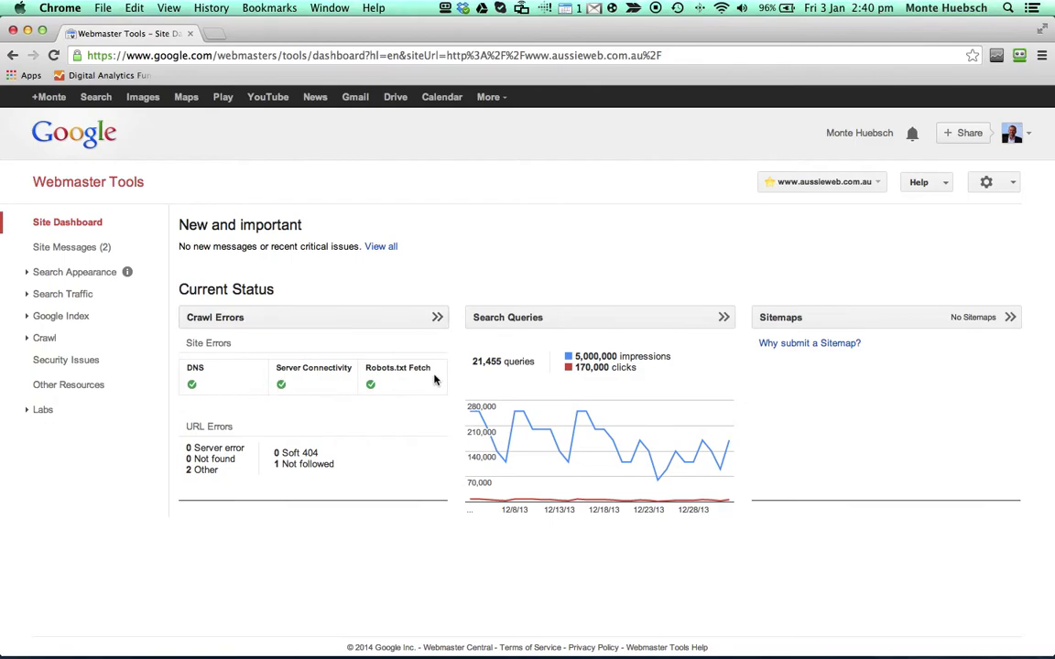
left_click(371, 325)
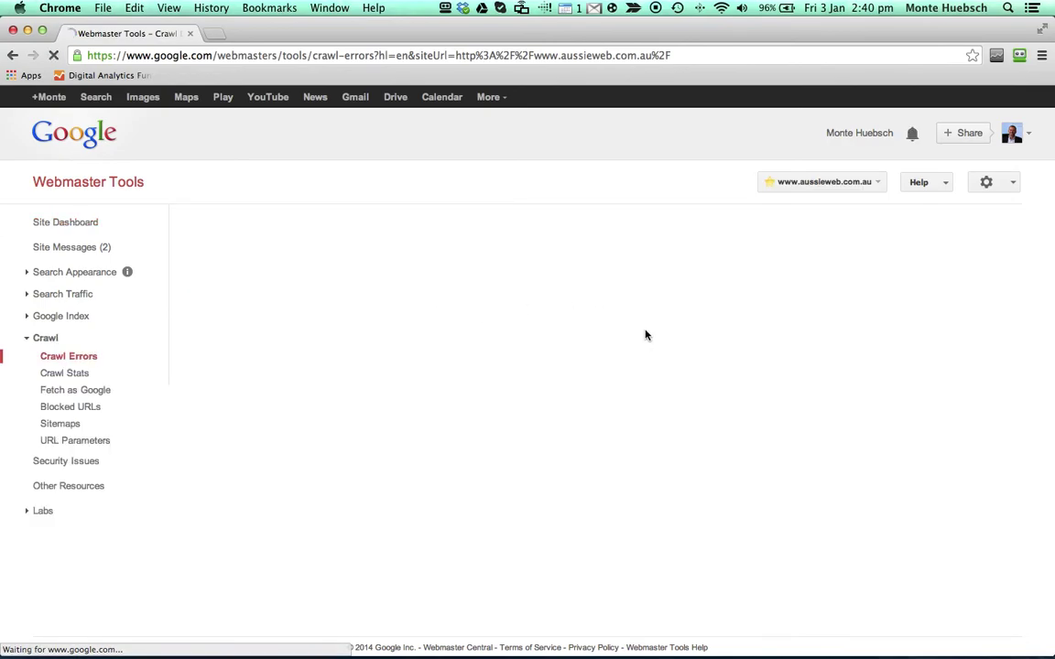
scroll(660, 329, "down", 3)
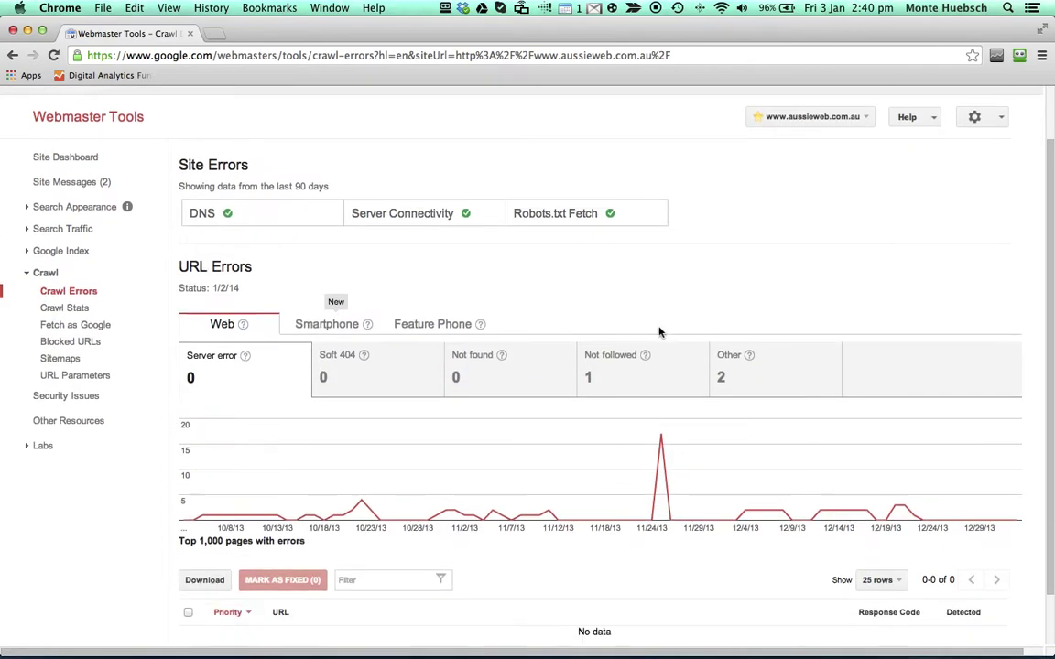
scroll(739, 380, "down", 1)
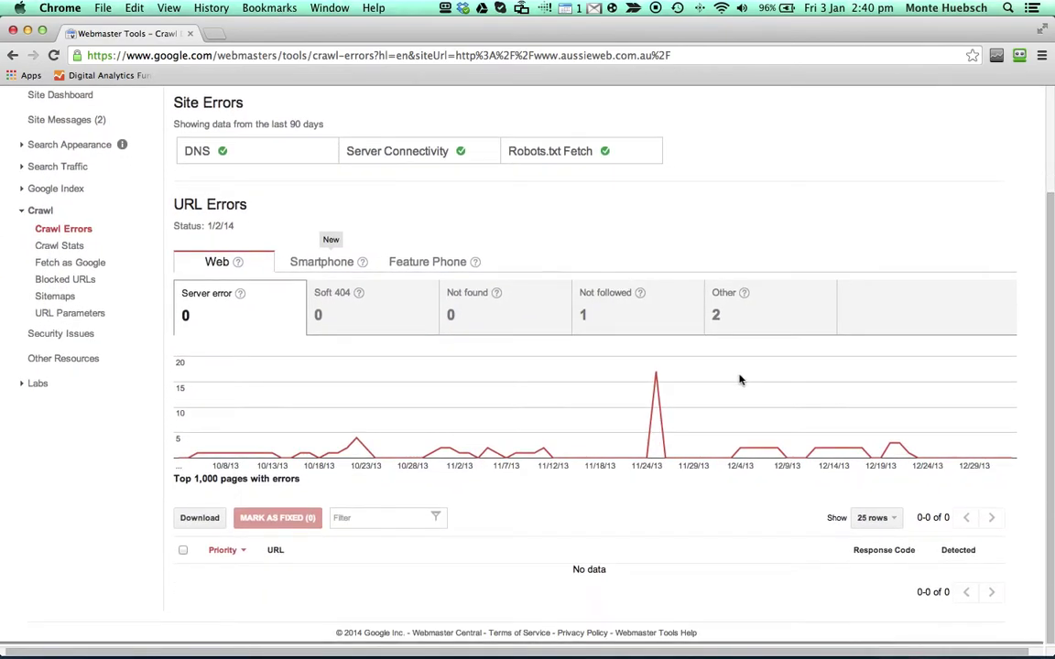
scroll(739, 376, "up", 3)
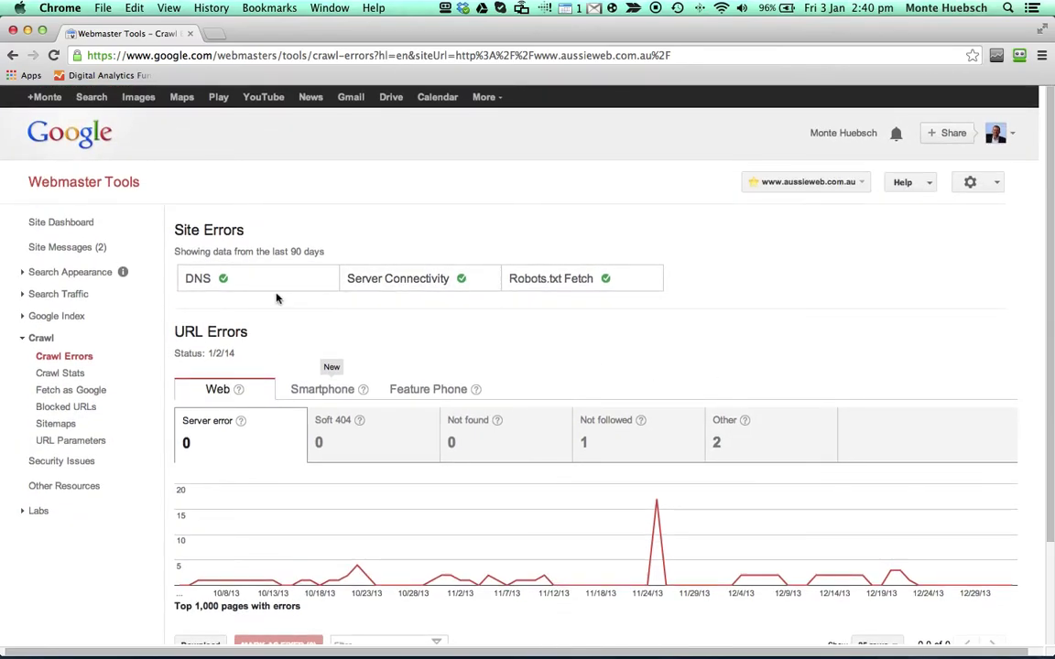
Review the 90-day Crawl Stats, then open Google Index > Index Status.
mouse_move(606, 279)
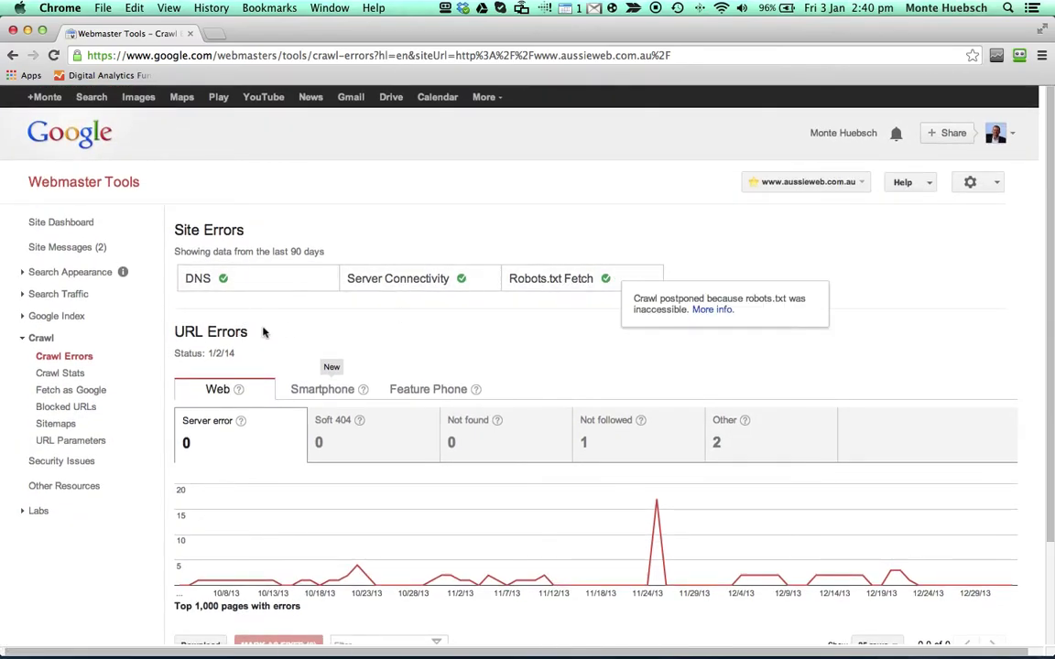
left_click(60, 373)
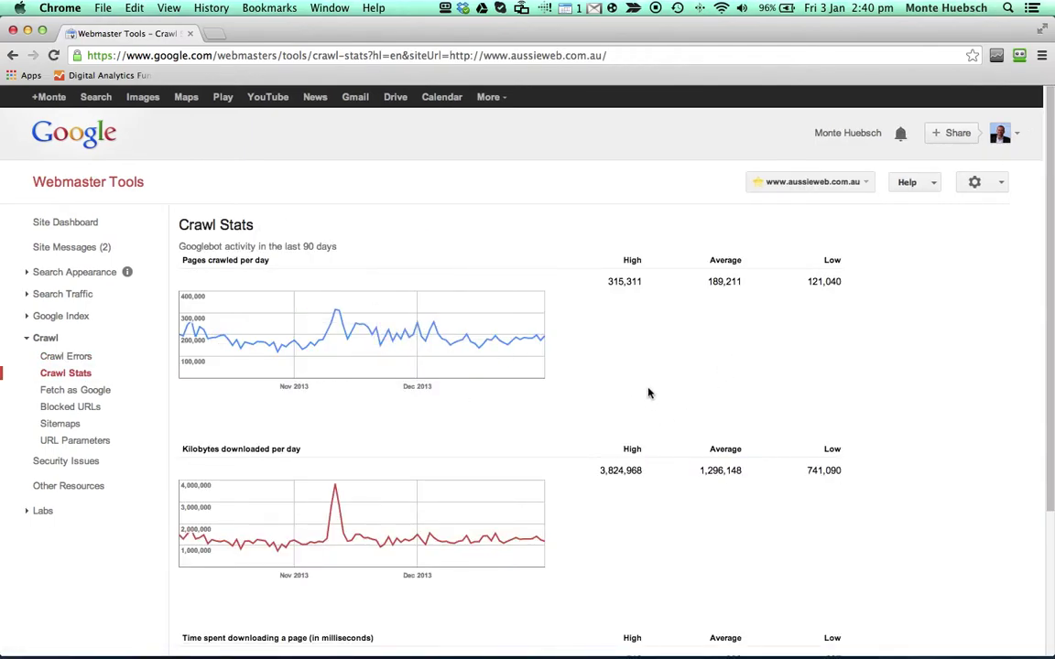
scroll(582, 357, "down", 3)
scroll(494, 403, "down", 2)
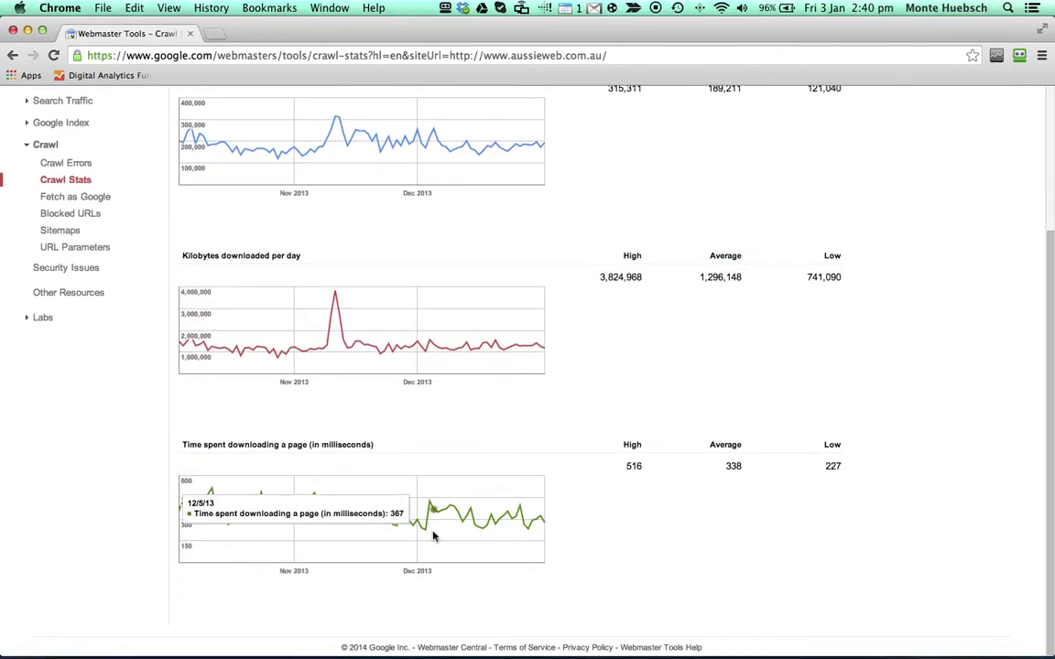
scroll(436, 485, "up", 5)
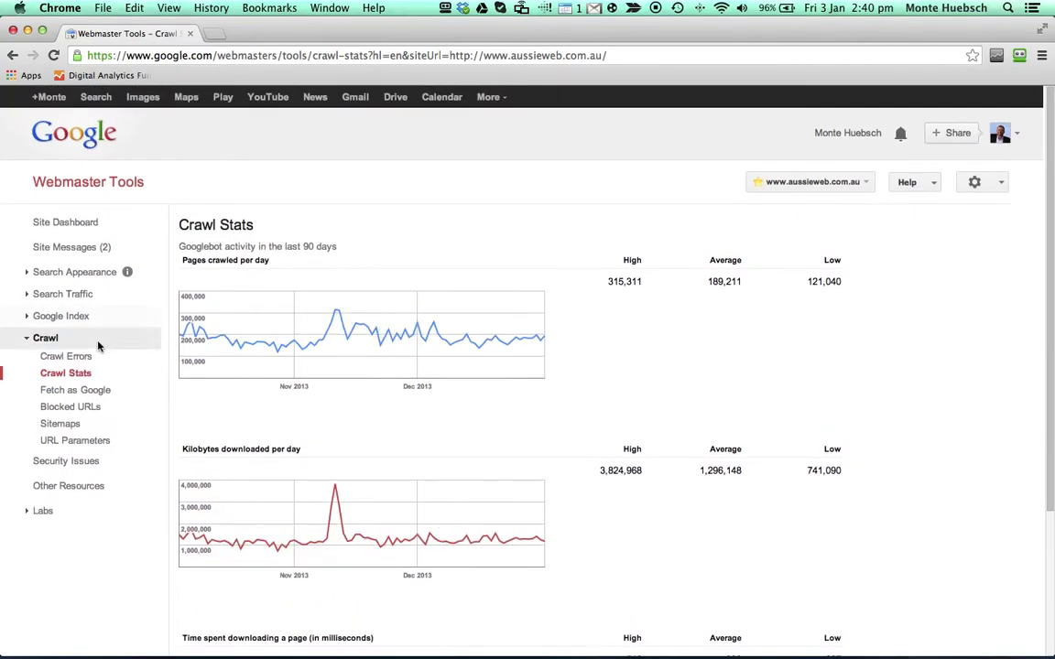
left_click(51, 317)
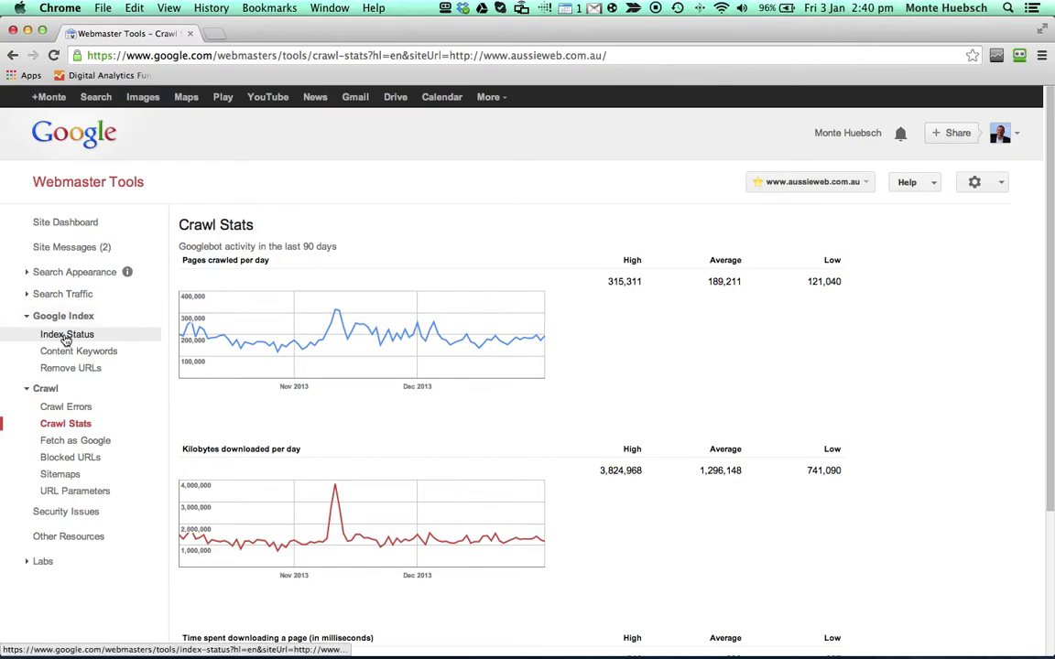
left_click(64, 335)
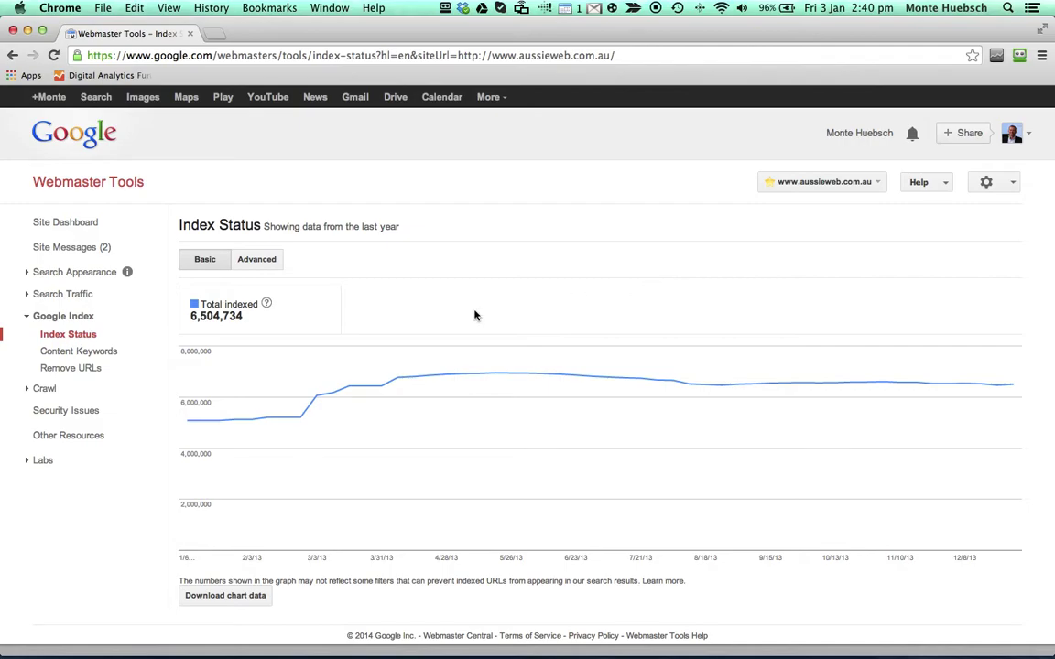
Review the Content Keywords list, topped by kms, aussieweb and nsw.
left_click(83, 353)
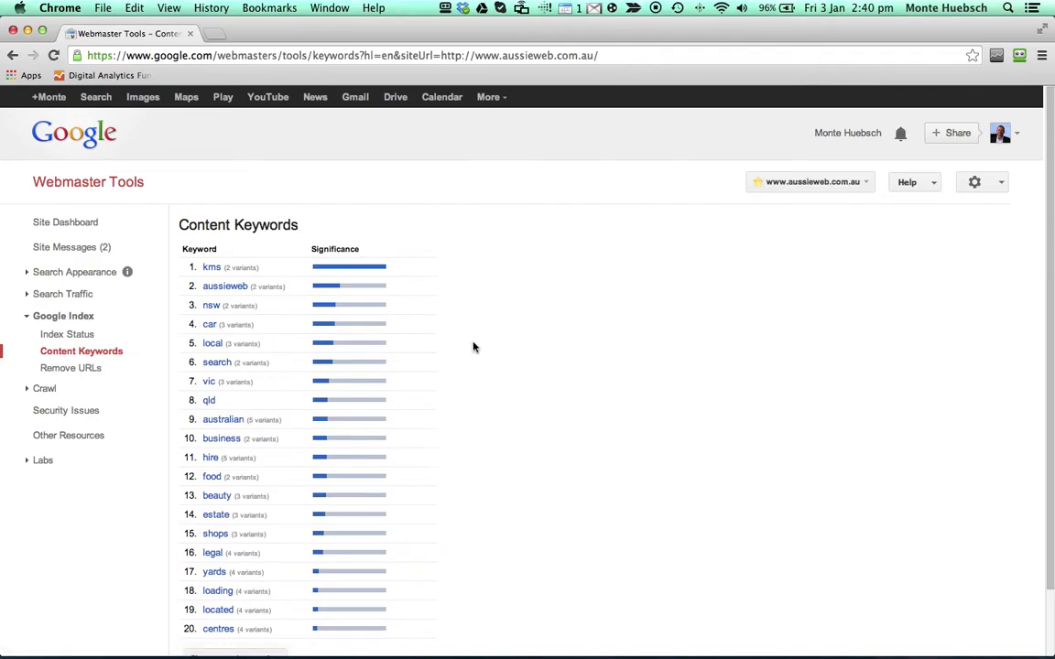
scroll(474, 344, "down", 2)
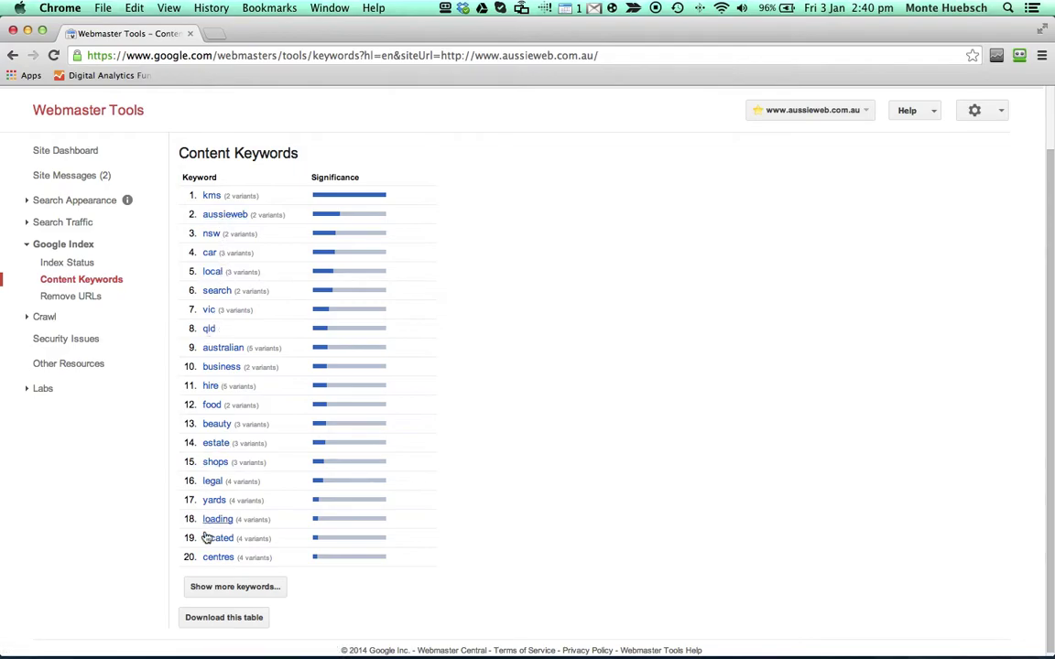
scroll(652, 411, "up", 1)
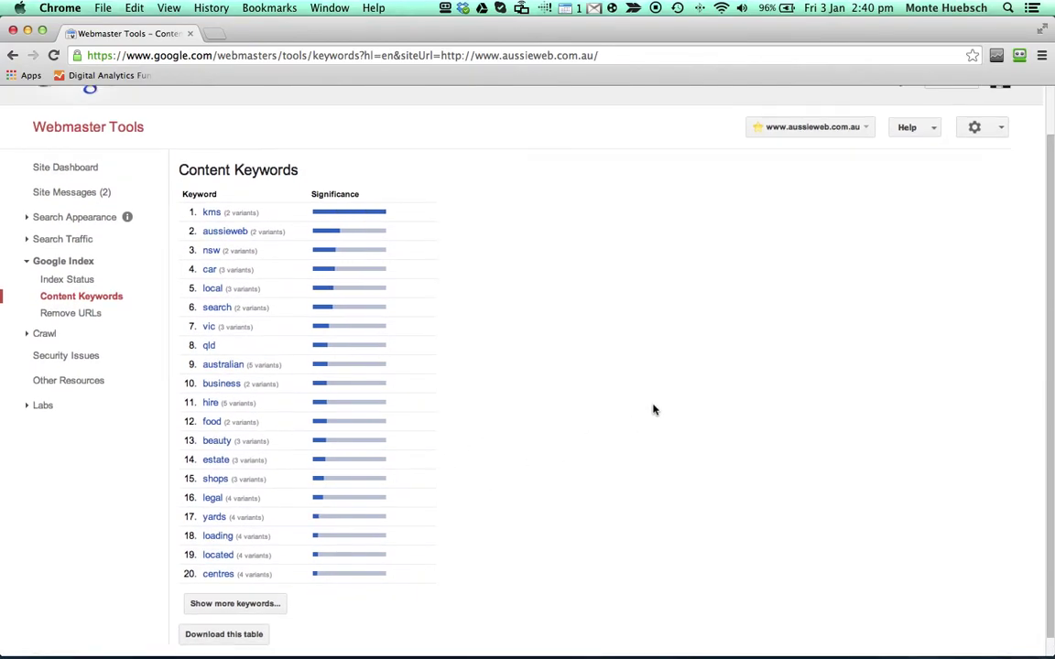
scroll(645, 407, "up", 2)
left_click(74, 294)
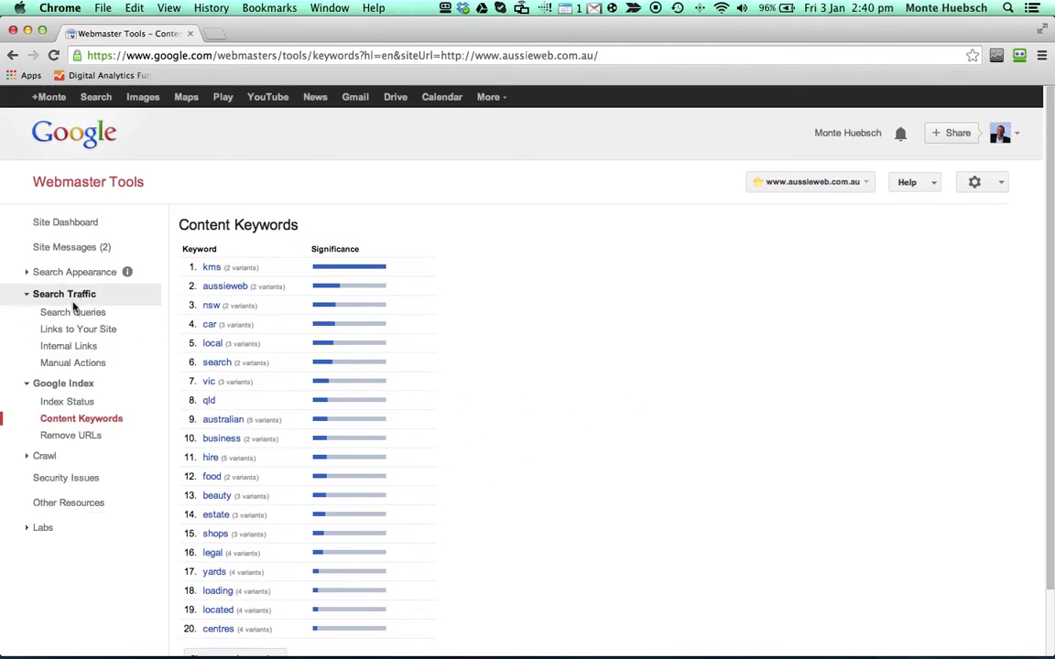
left_click(73, 309)
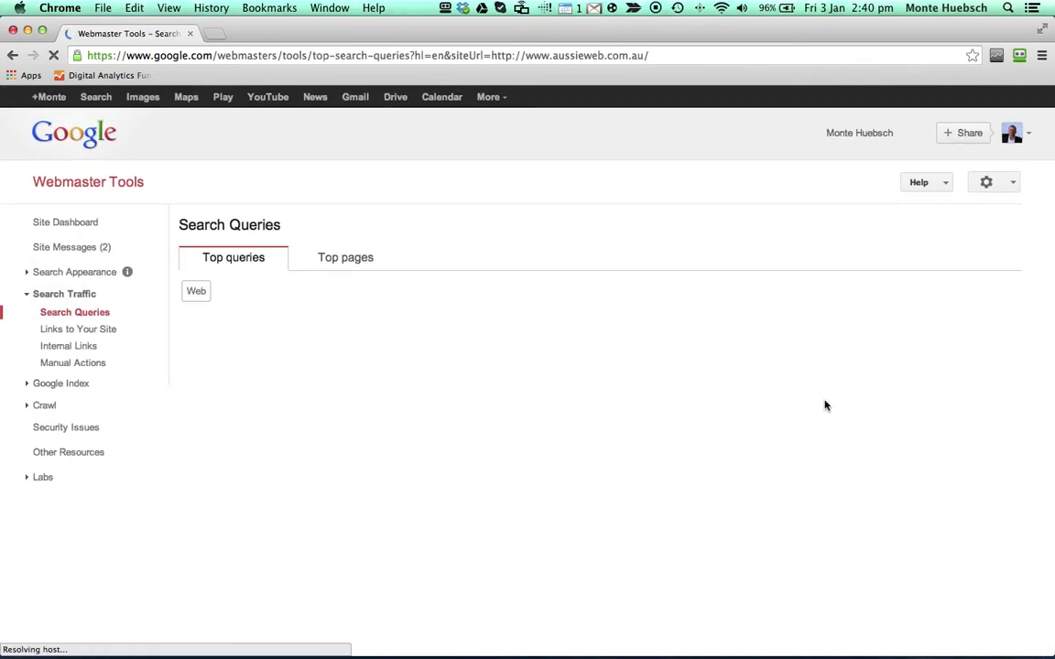
scroll(824, 405, "down", 5)
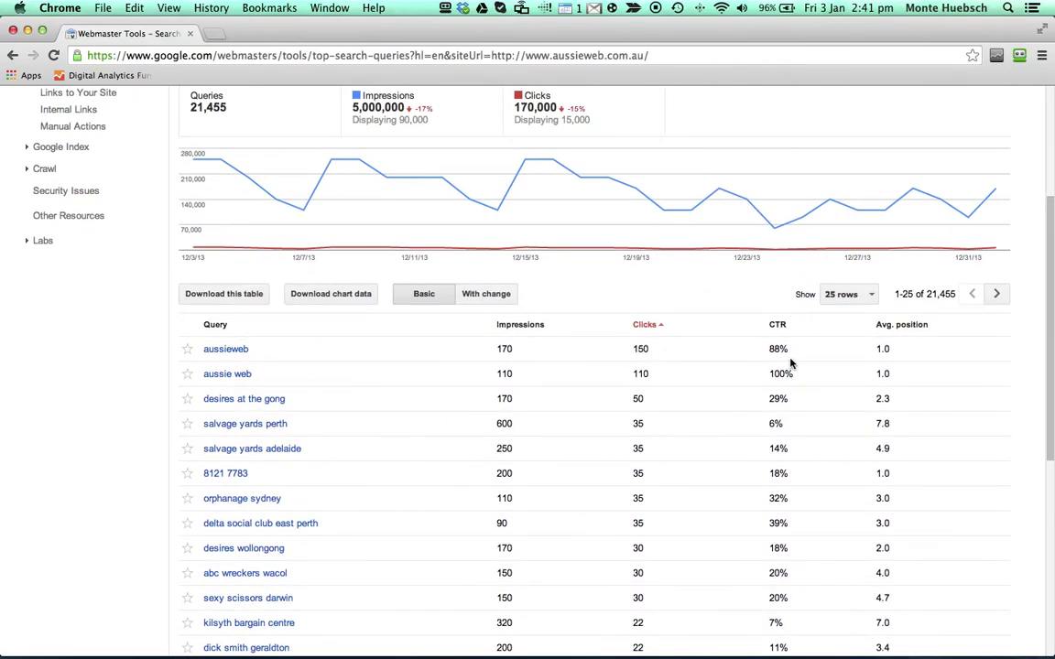
scroll(947, 385, "down", 2)
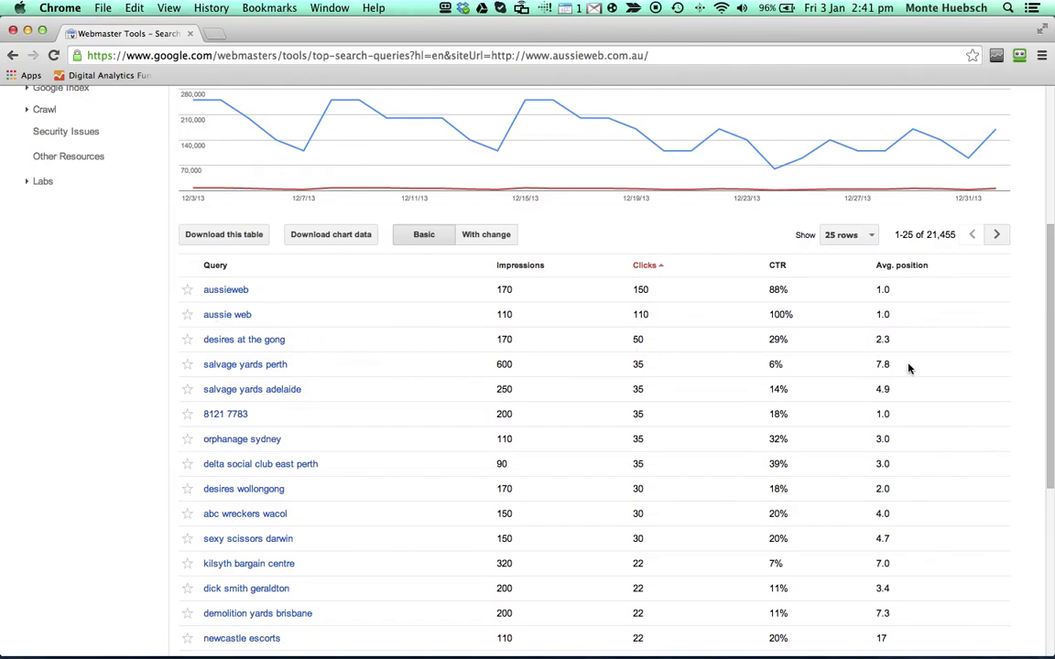
scroll(952, 370, "down", 3)
scroll(304, 394, "down", 5)
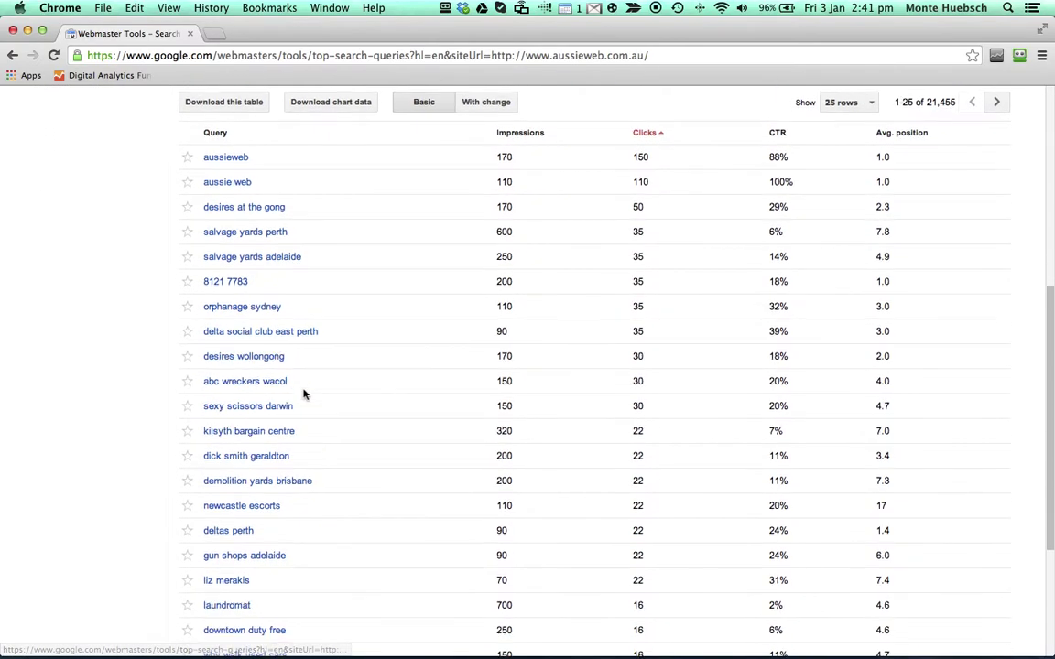
scroll(304, 394, "down", 5)
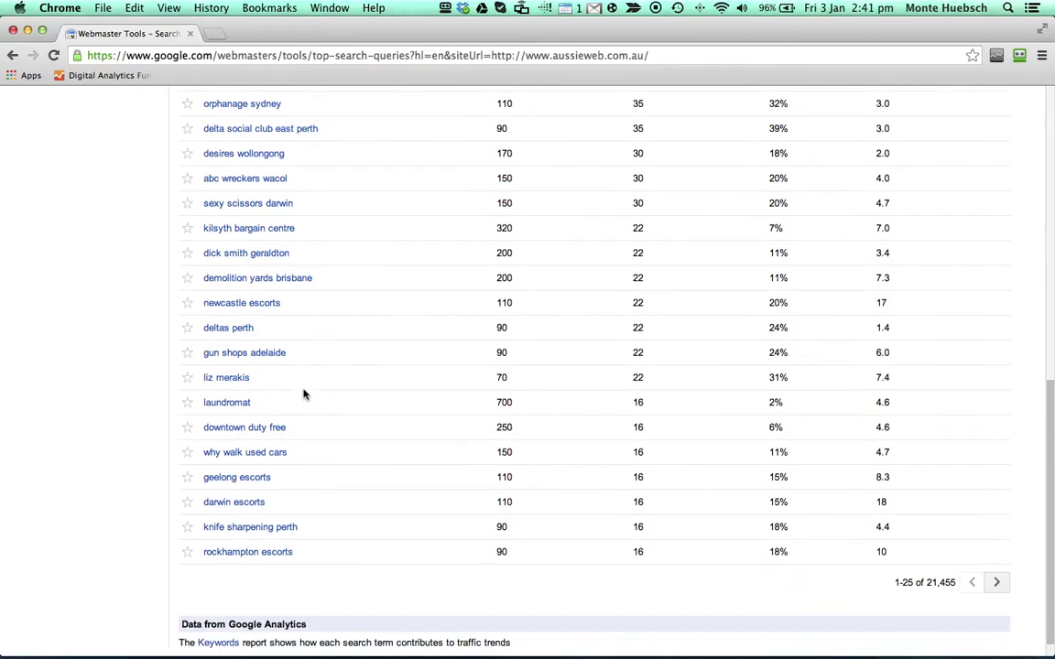
scroll(306, 386, "up", 6)
scroll(308, 383, "up", 10)
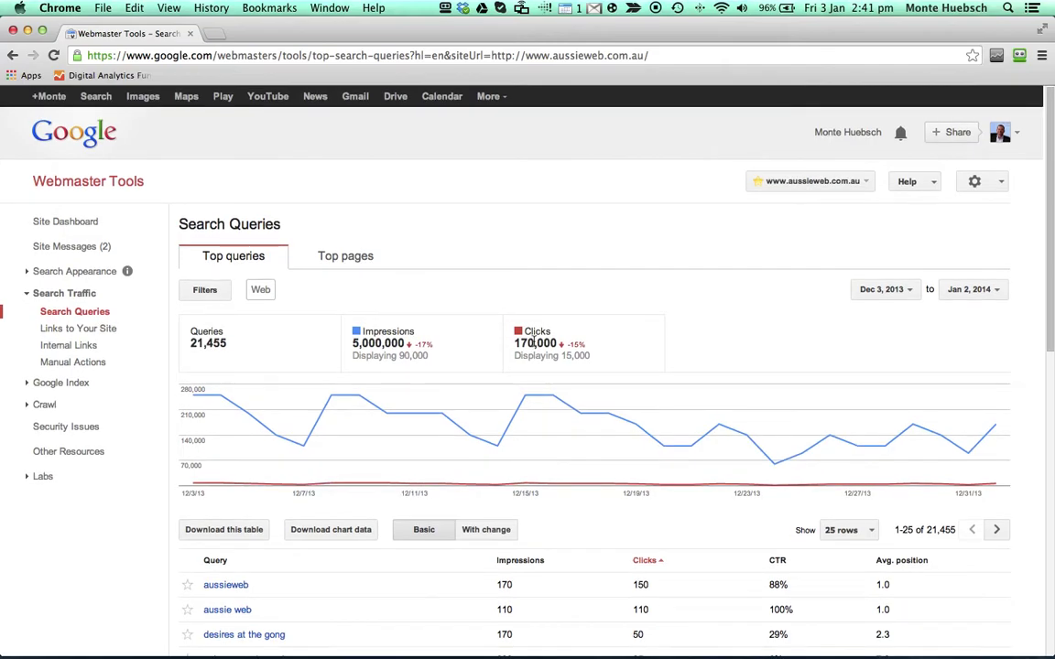
scroll(533, 344, "down", 1)
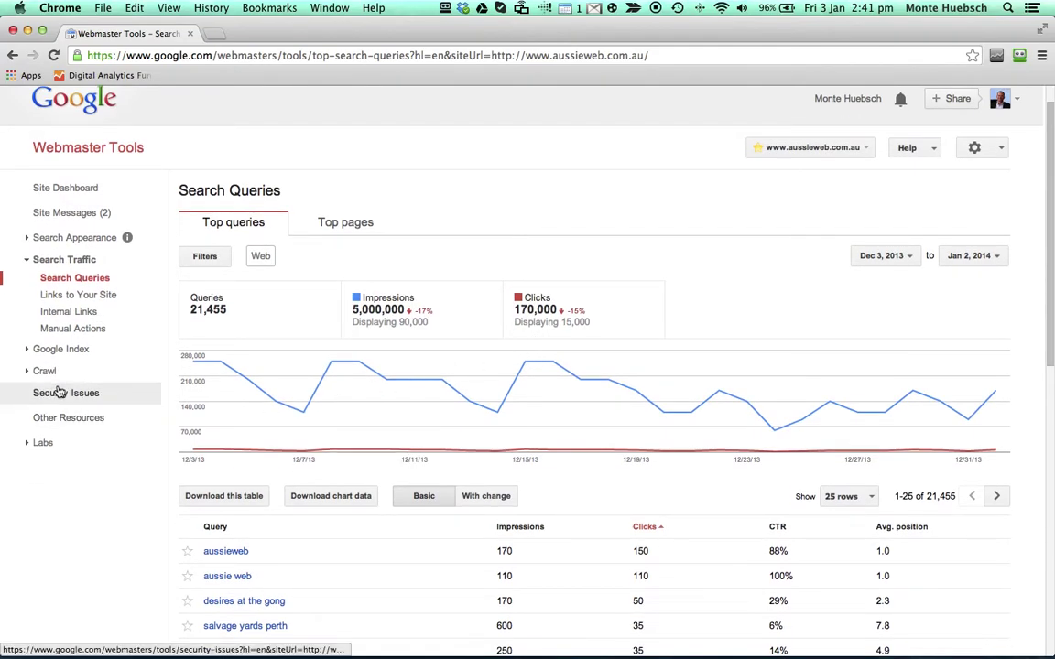
Check Links to Your Site and the Internal Links table, then open Security Issues.
left_click(64, 295)
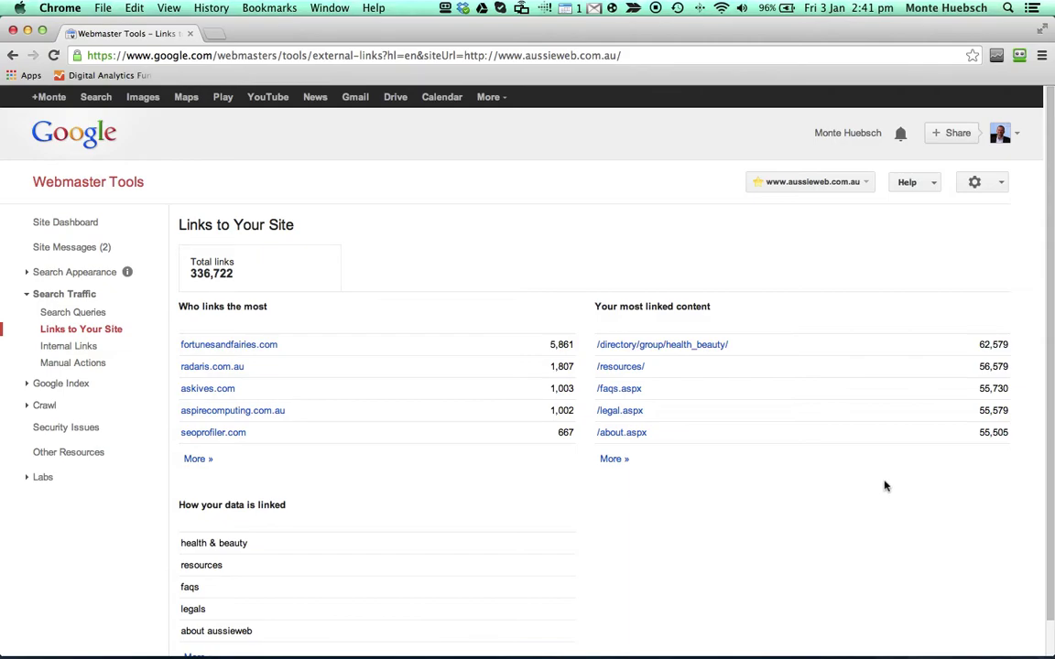
scroll(879, 488, "down", 1)
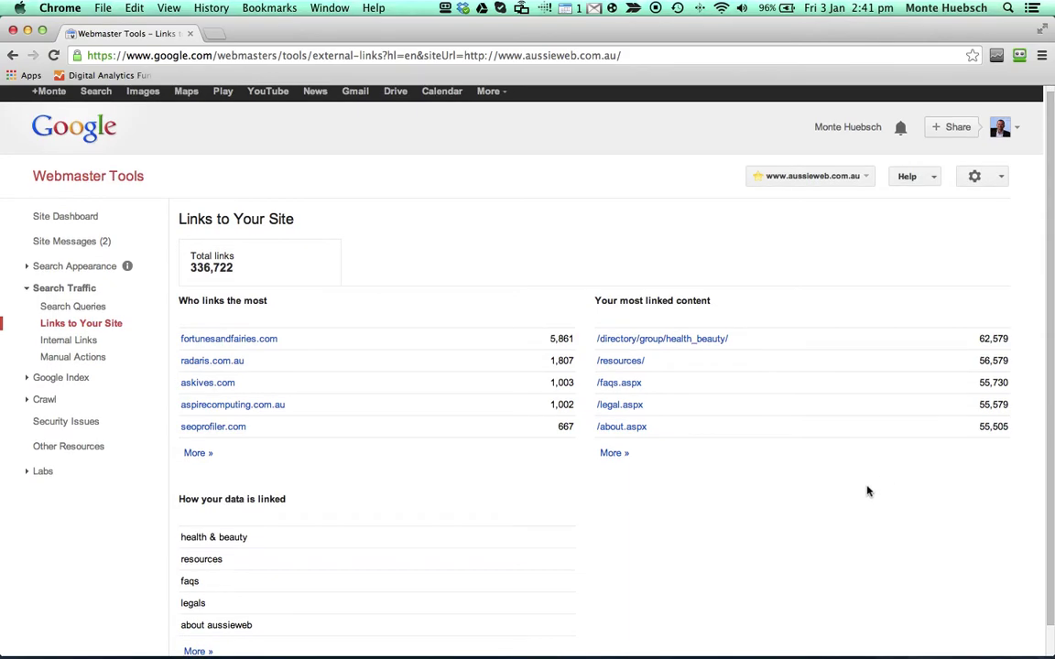
left_click(78, 346)
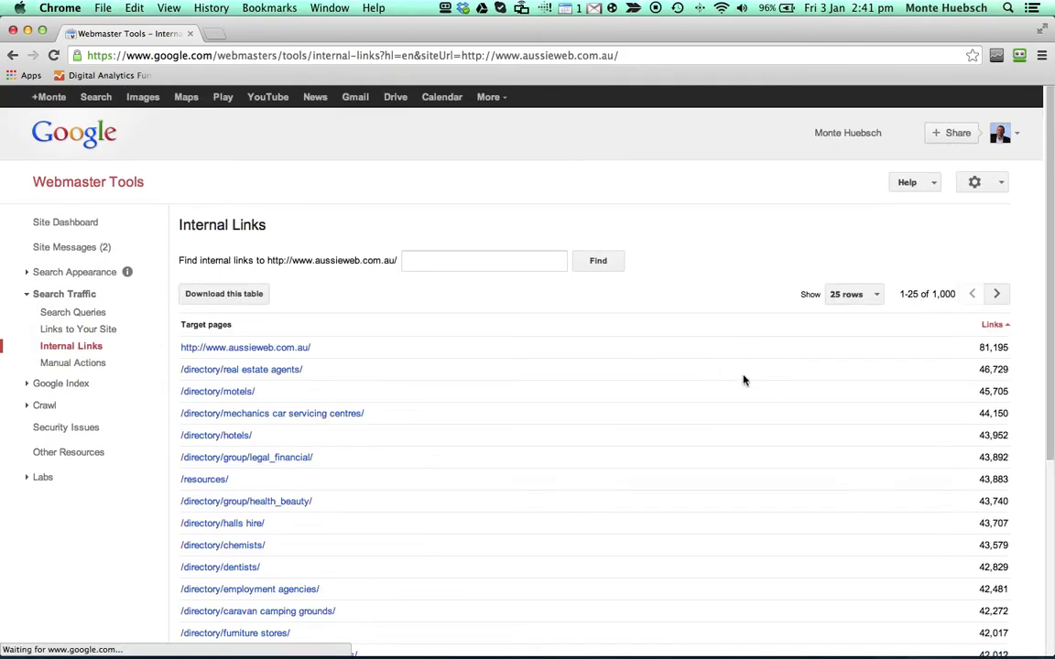
scroll(647, 420, "down", 6)
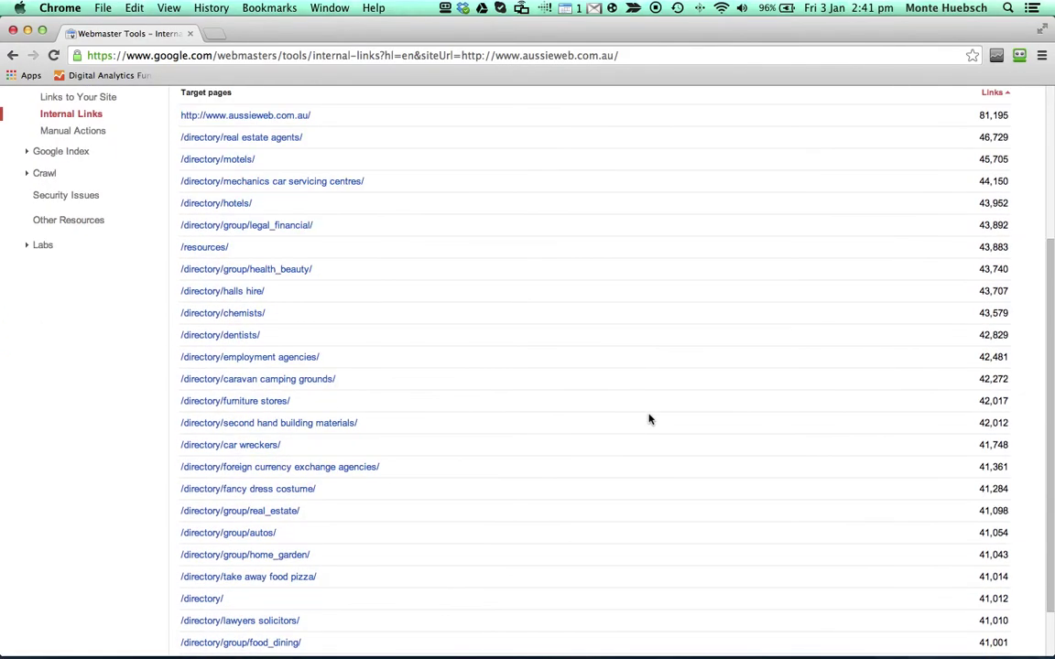
scroll(648, 420, "up", 6)
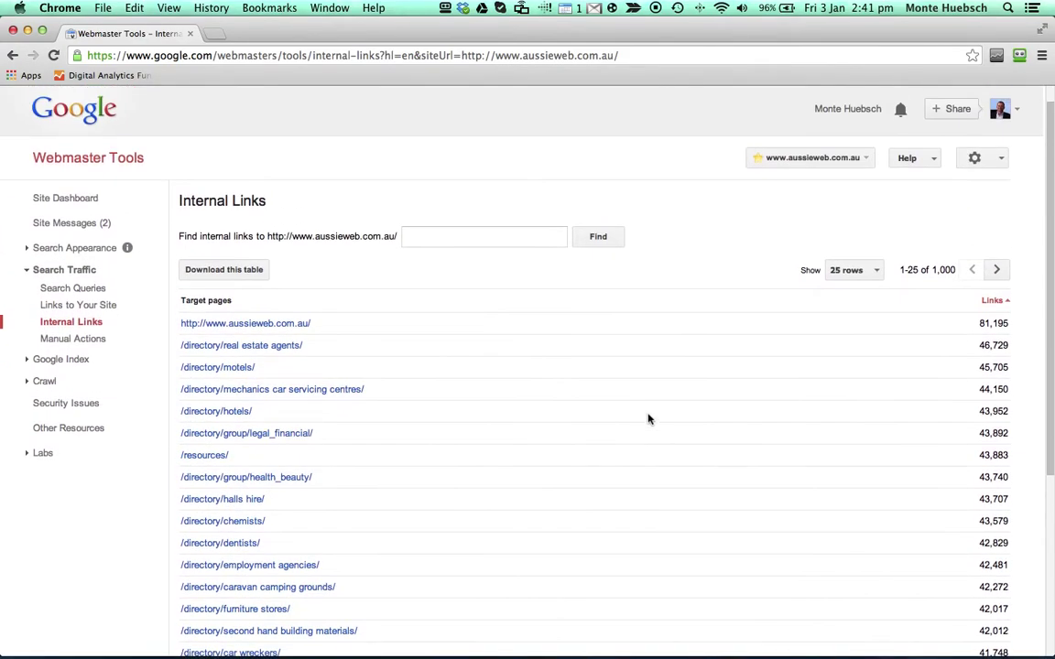
left_click(66, 408)
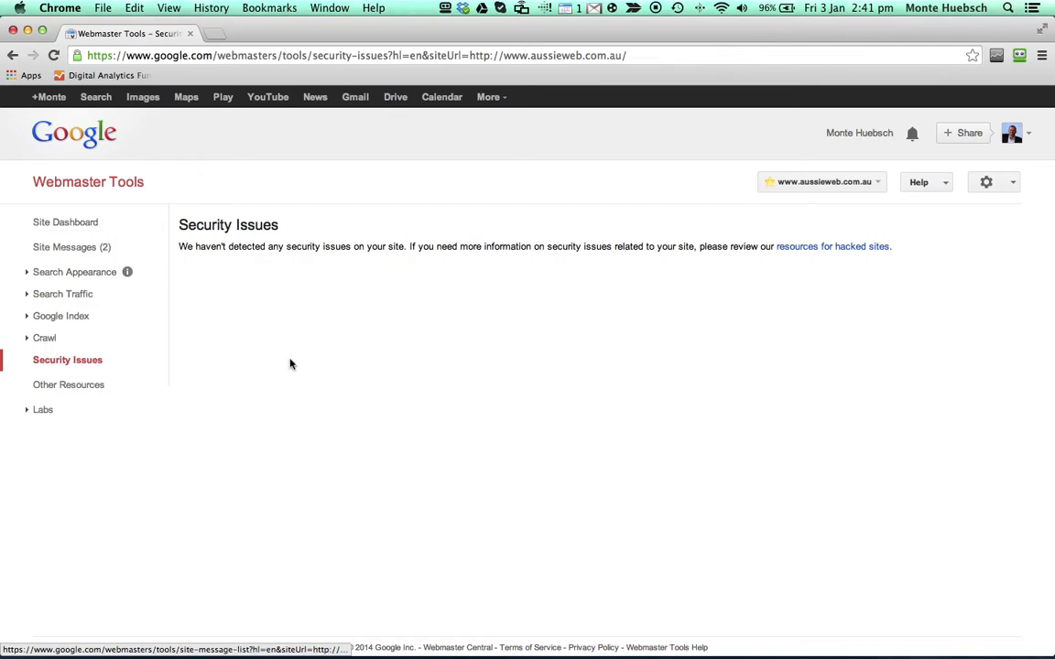
Go back to the Webmaster Tools home page and scroll down to the four Not verified sites.
left_click(81, 186)
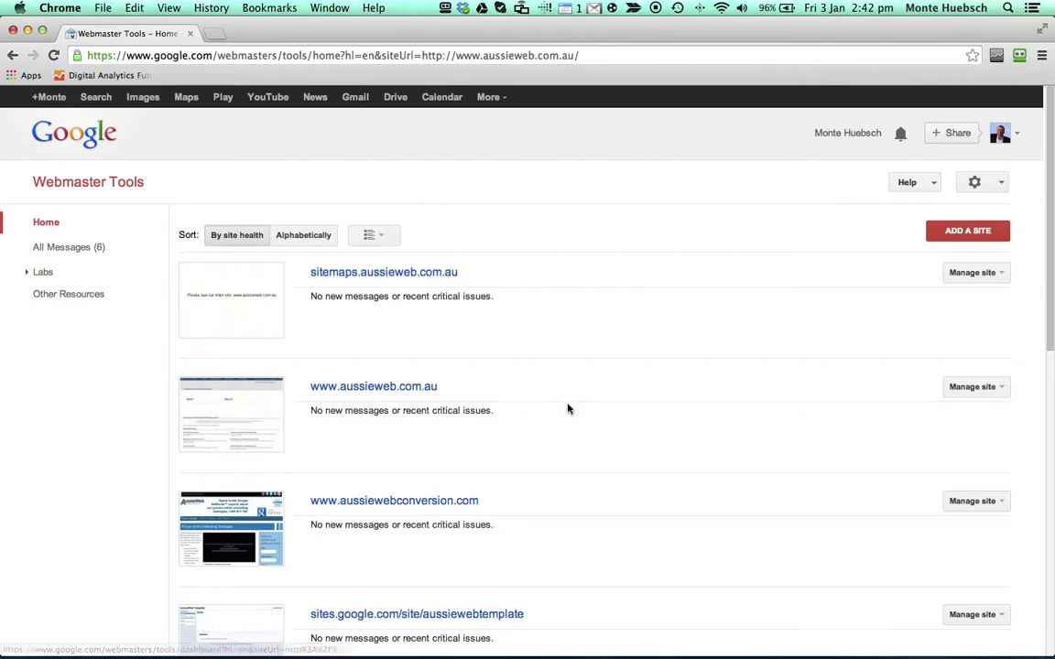
scroll(568, 407, "down", 5)
scroll(694, 386, "down", 10)
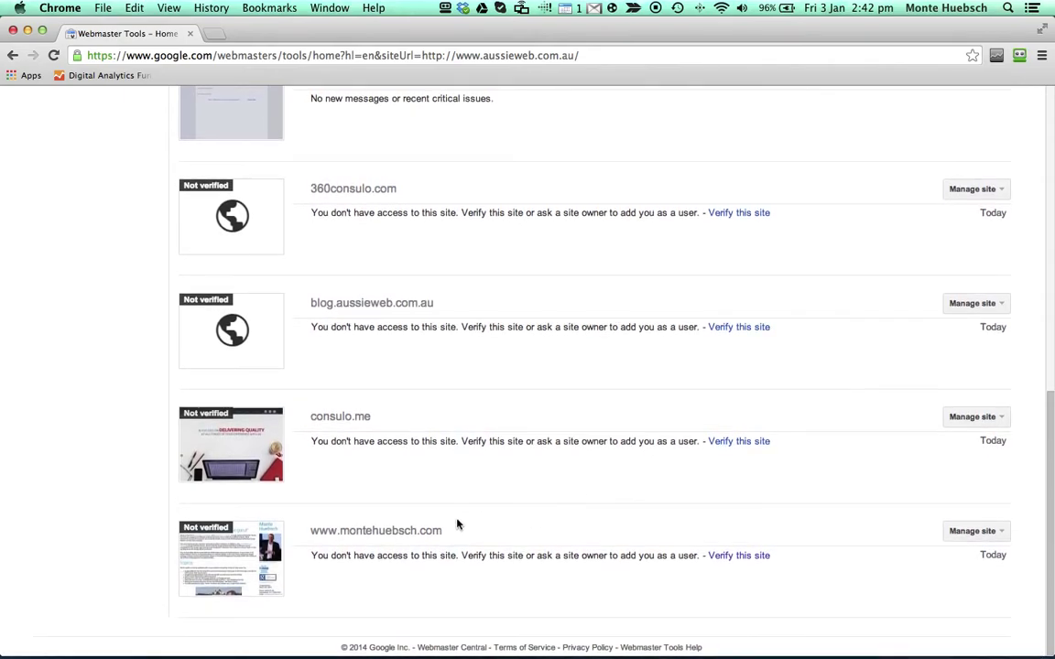
left_click(734, 555)
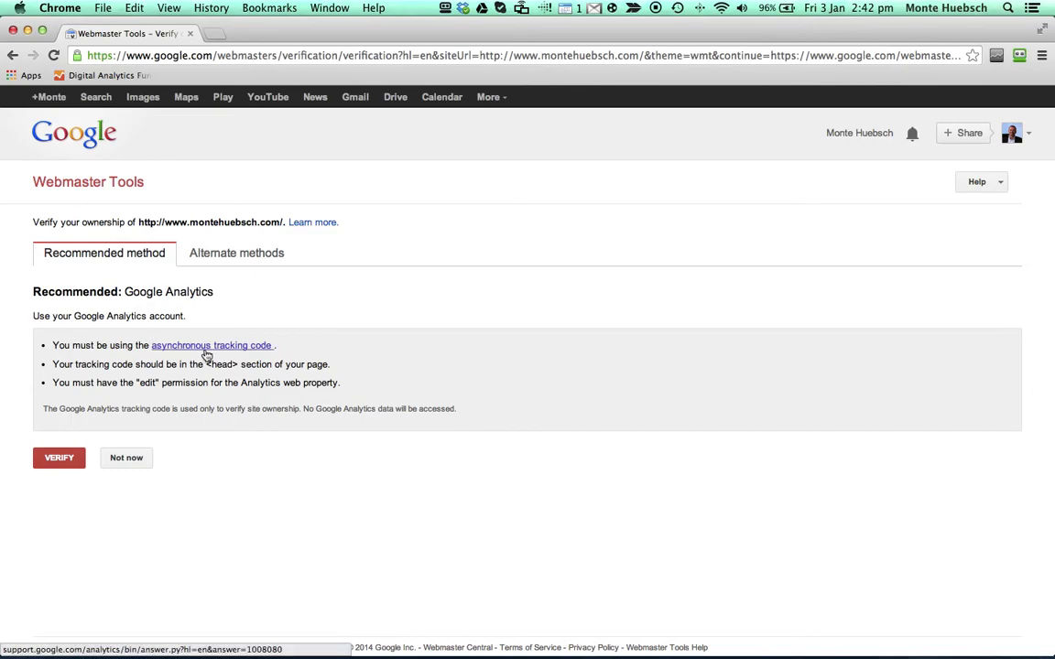
left_click(223, 258)
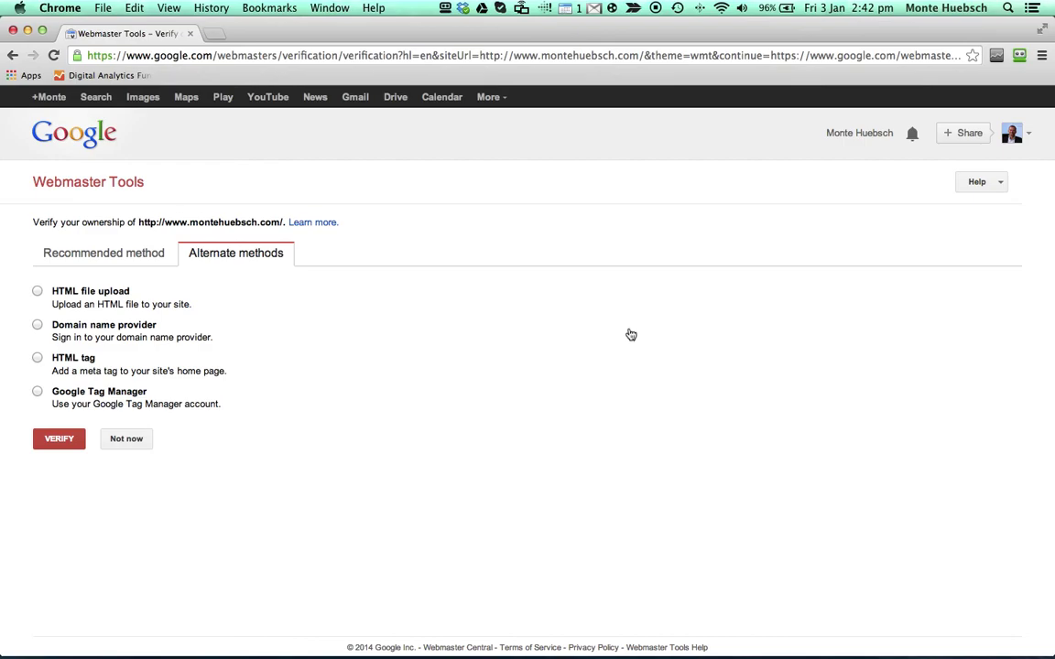
left_click(13, 55)
left_click(13, 55)
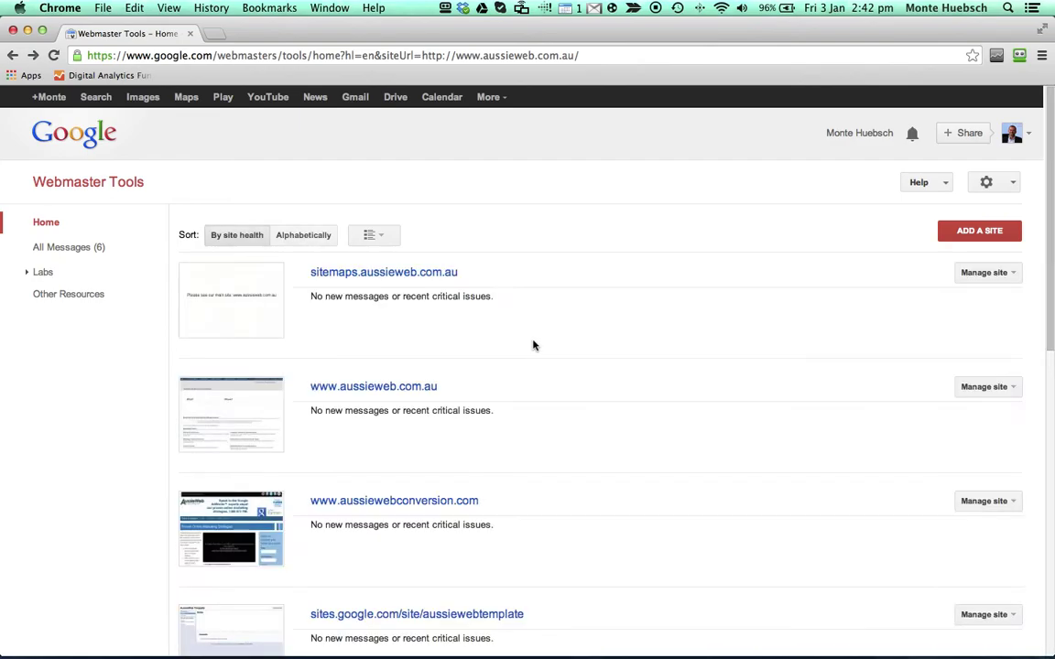
left_click(376, 386)
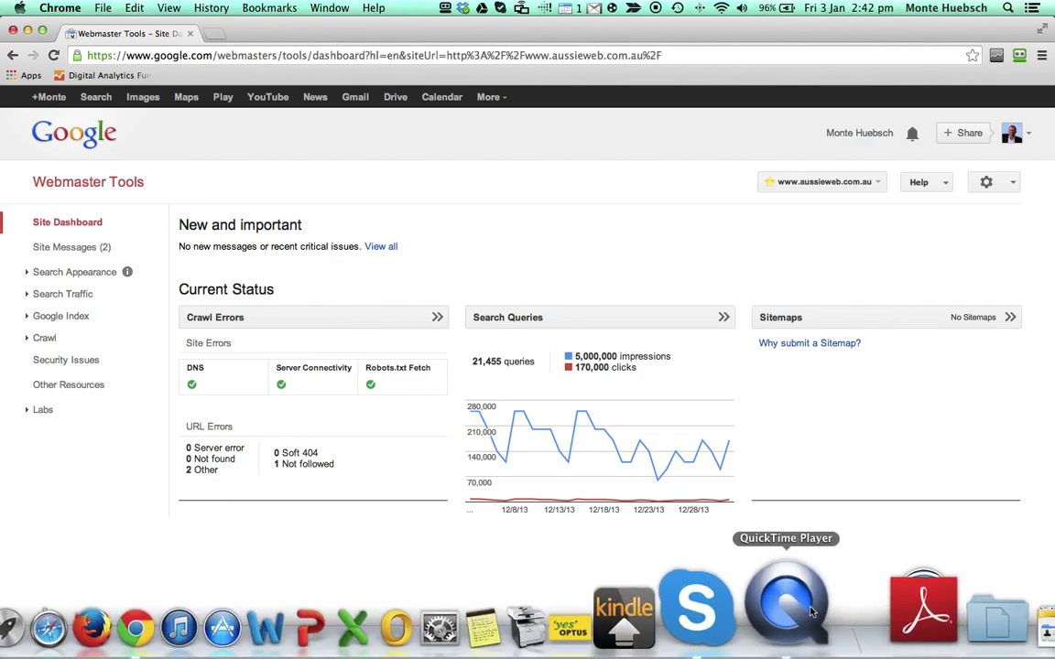
left_click(763, 580)
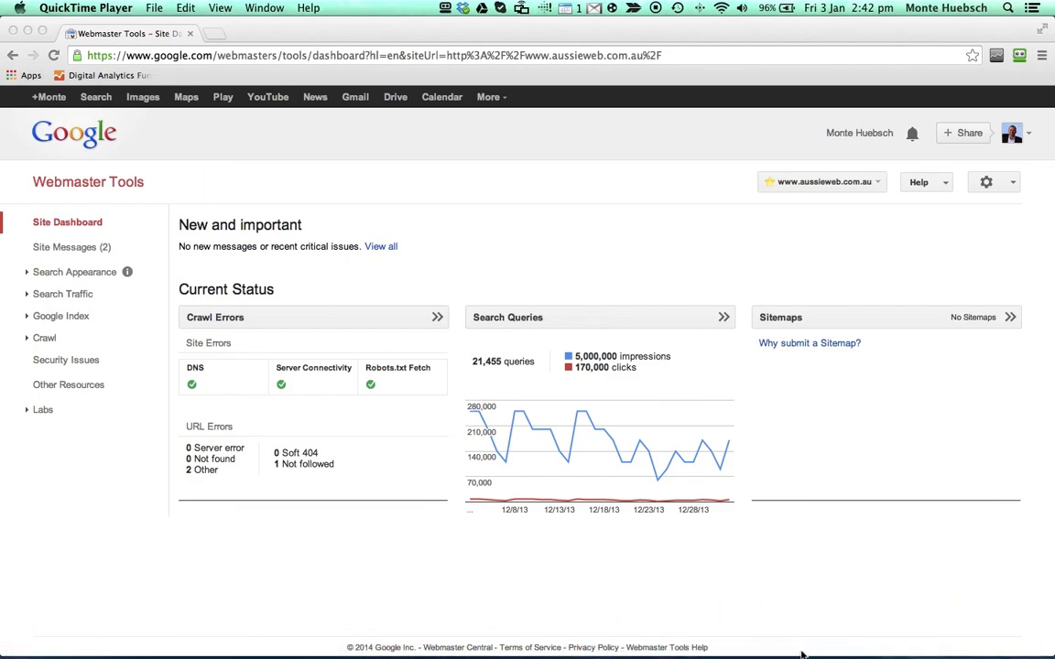